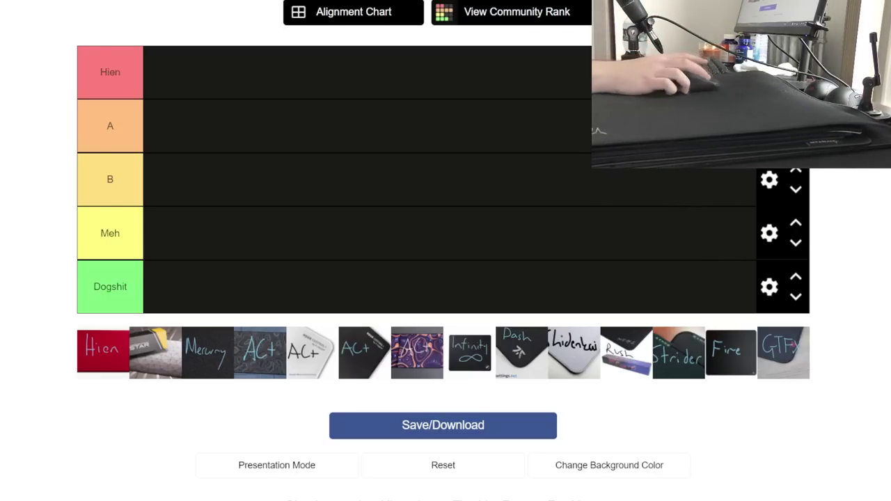
Step: Drag the Hien mousepad image out of the unranked pool toward the Hien tier
{"action": "left_click_drag", "start_coordinate": [91, 357], "coordinate": [178, 77]}
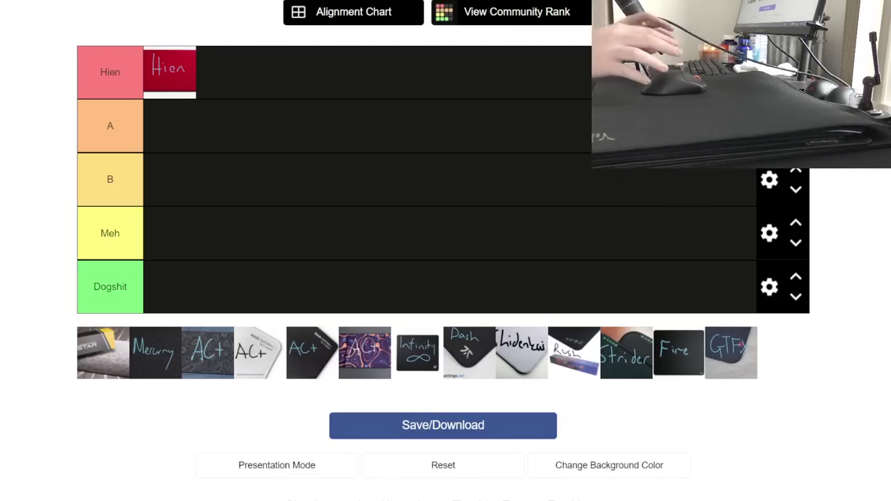
Step: Place the STAR mousepad in the Dogshit tier
{"action": "left_click_drag", "start_coordinate": [82, 362], "coordinate": [141, 277]}
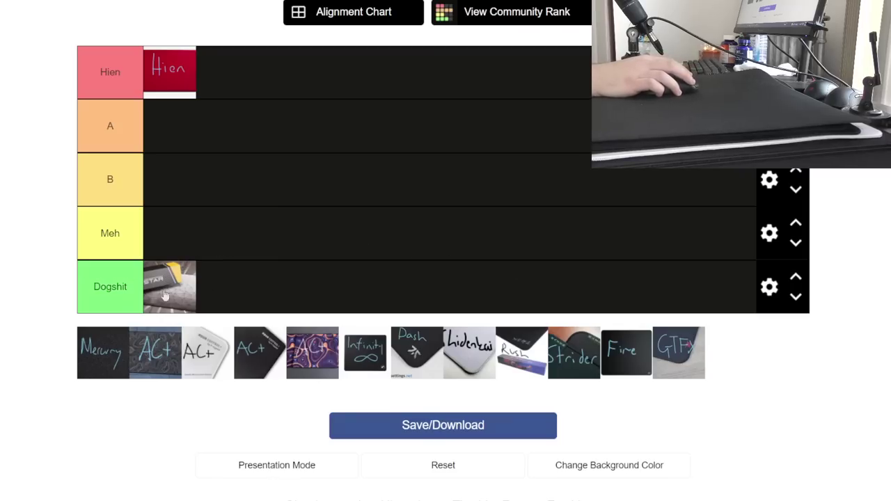
Step: Deselect the Dogshit label and rank the Mercury pad in the A tier
{"action": "left_click_drag", "start_coordinate": [129, 286], "coordinate": [90, 287]}
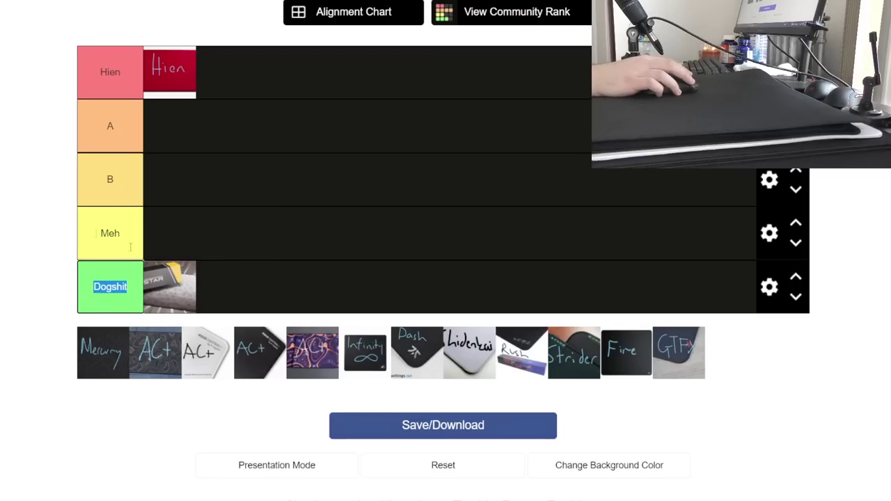
{"action": "left_click", "coordinate": [98, 278]}
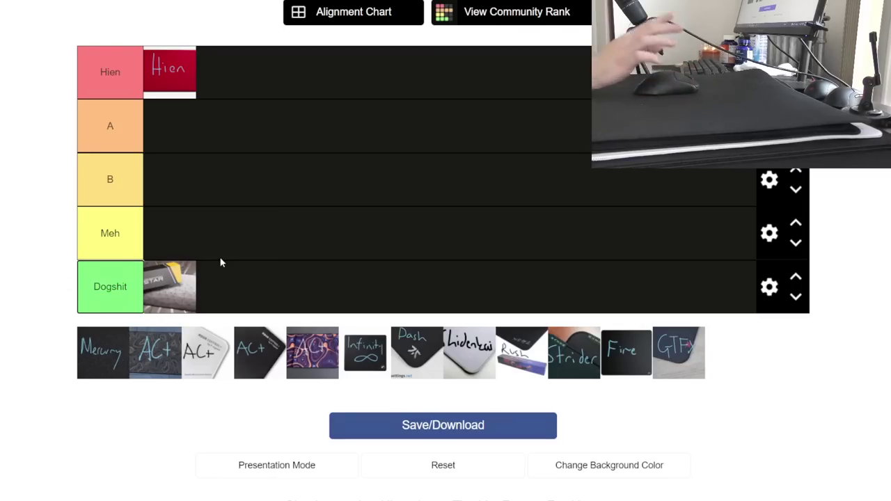
{"action": "left_click_drag", "start_coordinate": [104, 358], "coordinate": [170, 130]}
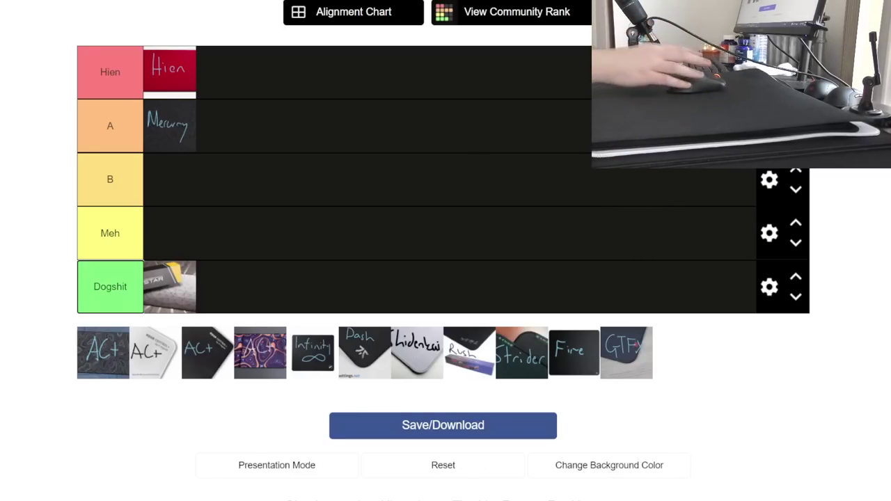
{"action": "left_click", "coordinate": [315, 363]}
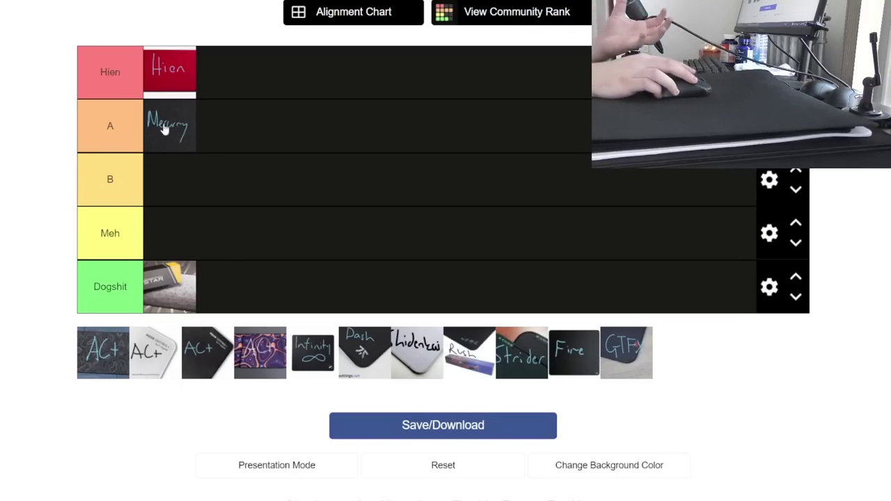
{"action": "mouse_move", "coordinate": [165, 128]}
{"action": "left_mouse_down"}
{"action": "mouse_move", "coordinate": [199, 137]}
{"action": "mouse_move", "coordinate": [167, 128]}
{"action": "left_mouse_up"}
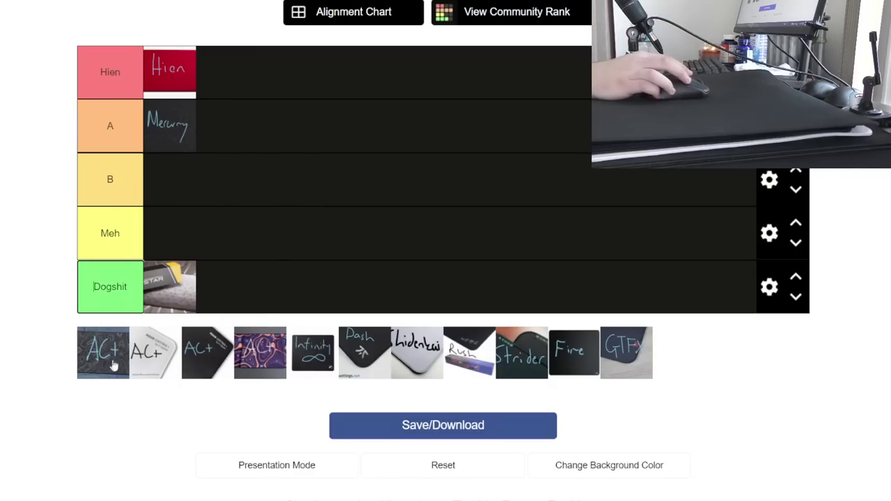
Step: Pull the four AC+ pads out of the pool into the Meh and Hien tiers
{"action": "left_click_drag", "start_coordinate": [105, 359], "coordinate": [273, 254]}
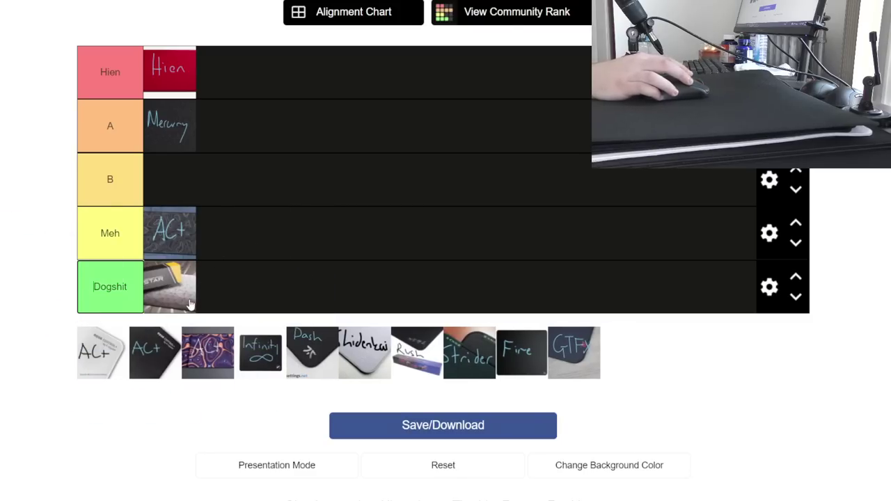
{"action": "left_click_drag", "start_coordinate": [200, 368], "coordinate": [233, 240]}
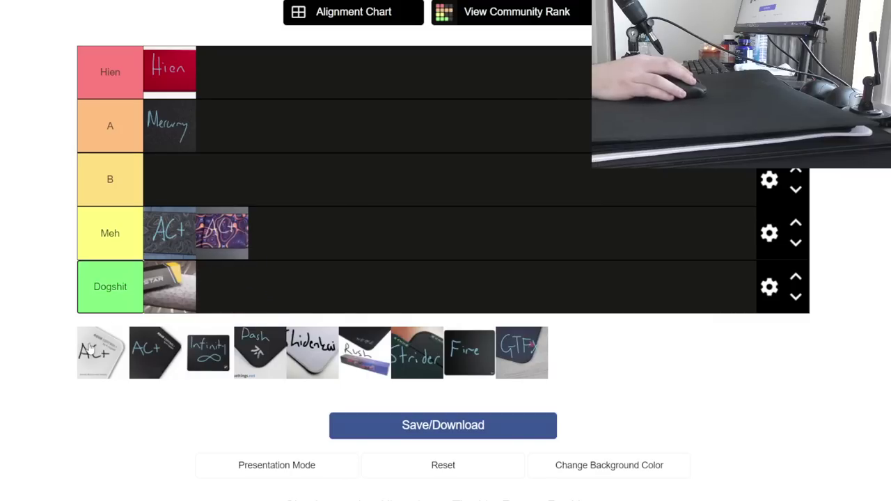
{"action": "left_click_drag", "start_coordinate": [90, 348], "coordinate": [226, 70]}
{"action": "left_click_drag", "start_coordinate": [82, 370], "coordinate": [272, 73]}
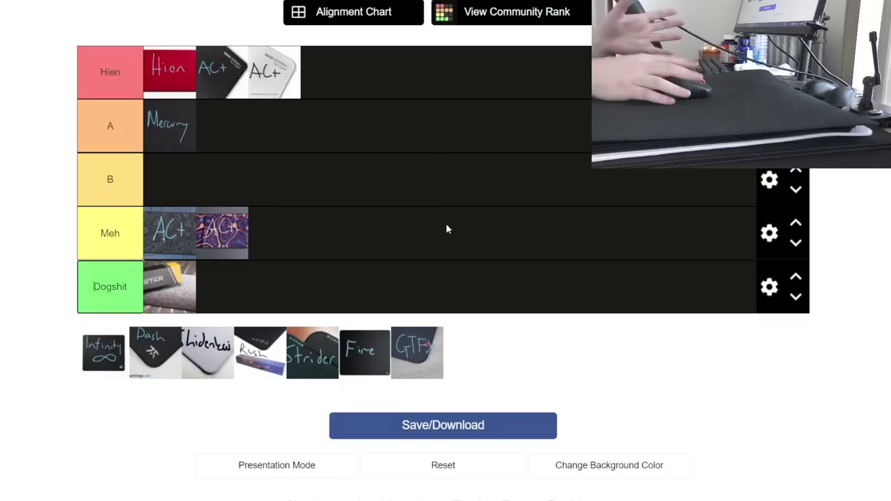
Step: Gather all four AC+ pads in the B tier with white first, then move Infinity to A
{"action": "left_click_drag", "start_coordinate": [222, 73], "coordinate": [224, 182]}
{"action": "left_click_drag", "start_coordinate": [221, 233], "coordinate": [306, 174]}
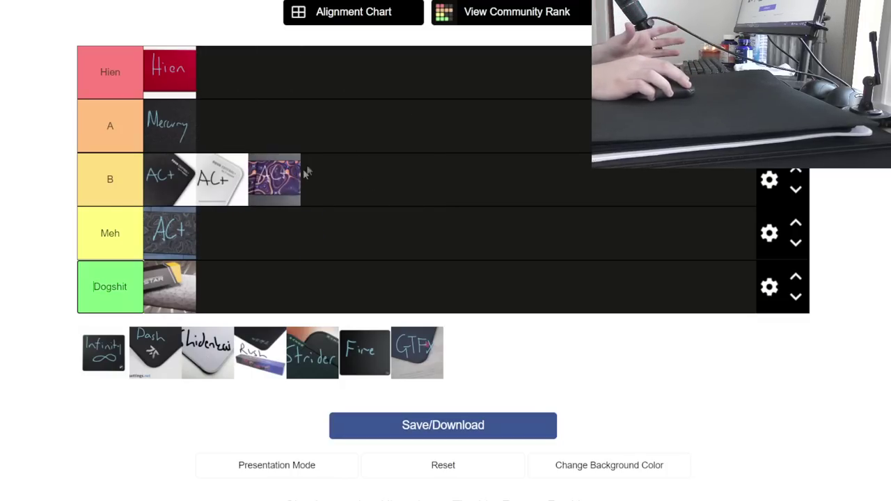
{"action": "left_click_drag", "start_coordinate": [170, 234], "coordinate": [342, 175]}
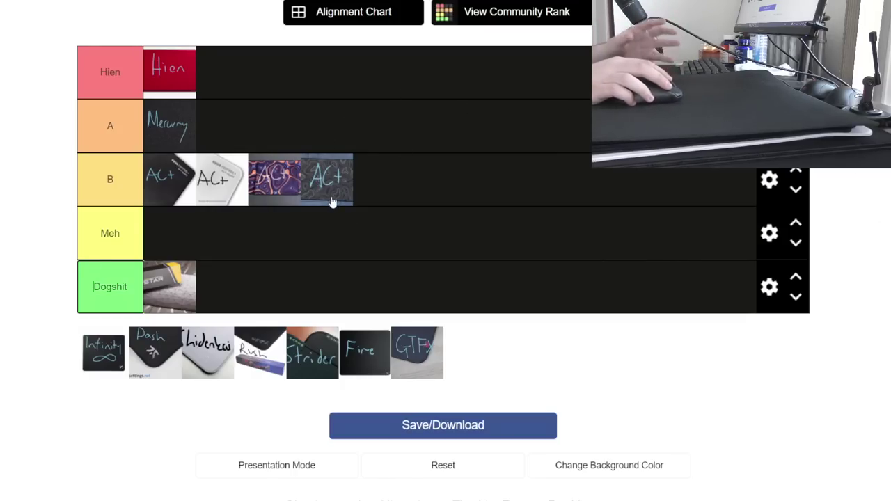
{"action": "left_click_drag", "start_coordinate": [323, 198], "coordinate": [359, 171]}
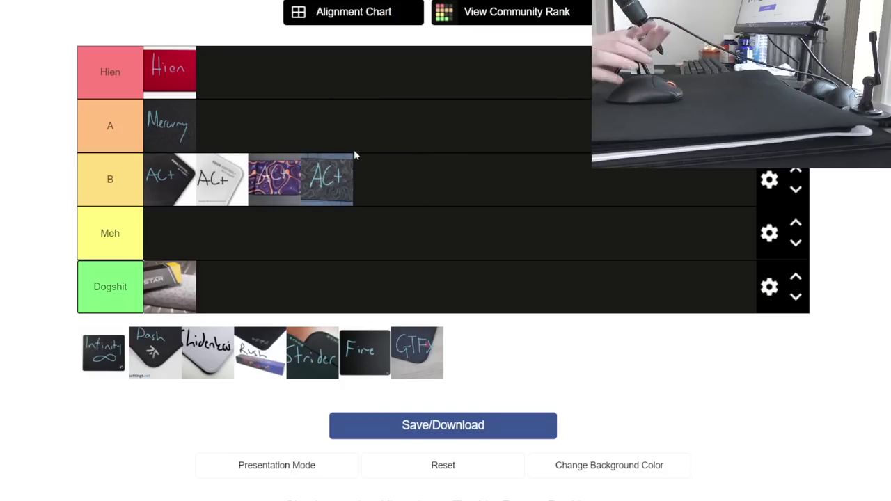
{"action": "left_click_drag", "start_coordinate": [174, 181], "coordinate": [202, 180]}
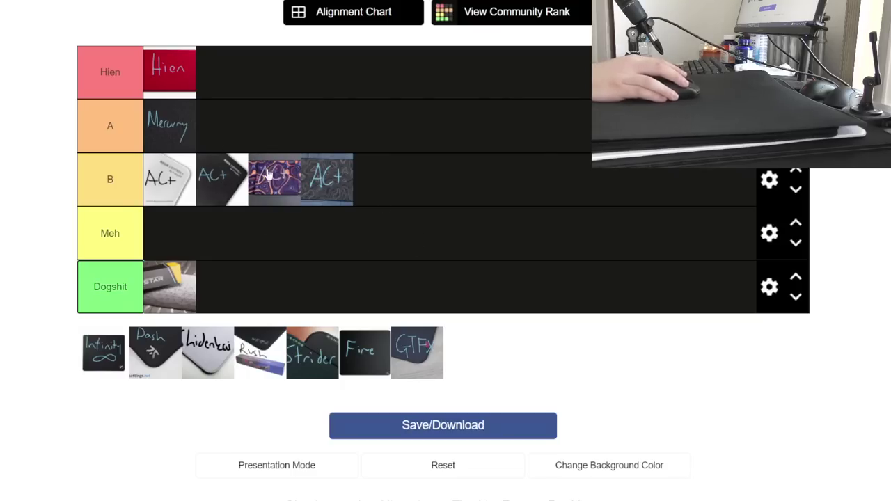
{"action": "mouse_move", "coordinate": [268, 174]}
{"action": "left_mouse_down"}
{"action": "mouse_move", "coordinate": [223, 100]}
{"action": "mouse_move", "coordinate": [271, 179]}
{"action": "mouse_move", "coordinate": [276, 171]}
{"action": "left_mouse_up"}
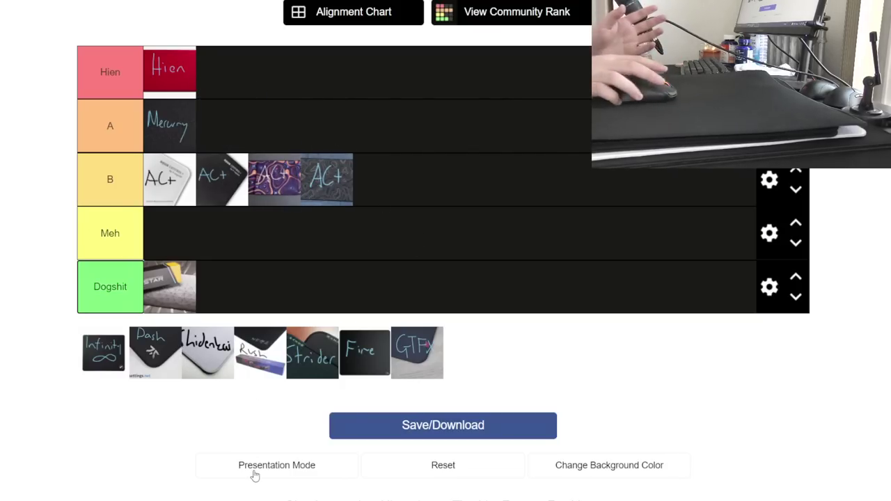
{"action": "left_click_drag", "start_coordinate": [108, 349], "coordinate": [274, 129]}
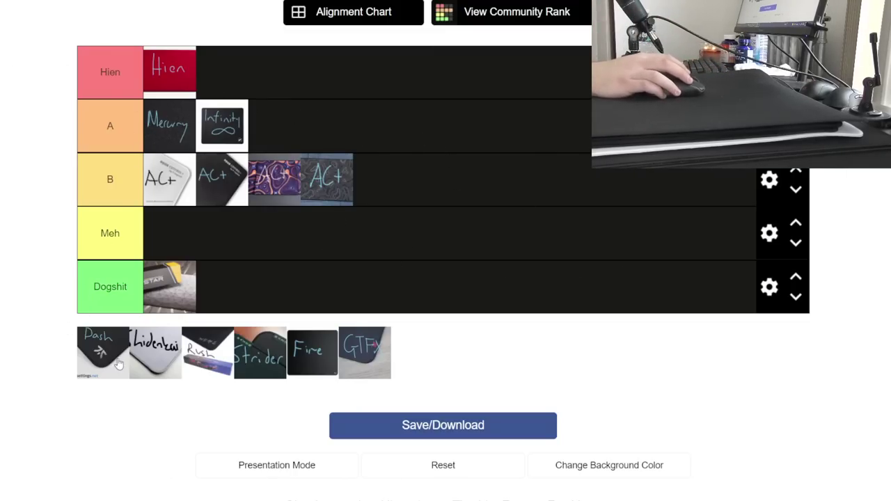
Step: Place the Dash pad in the B tier after the four AC+ pads
{"action": "left_click_drag", "start_coordinate": [118, 364], "coordinate": [503, 172]}
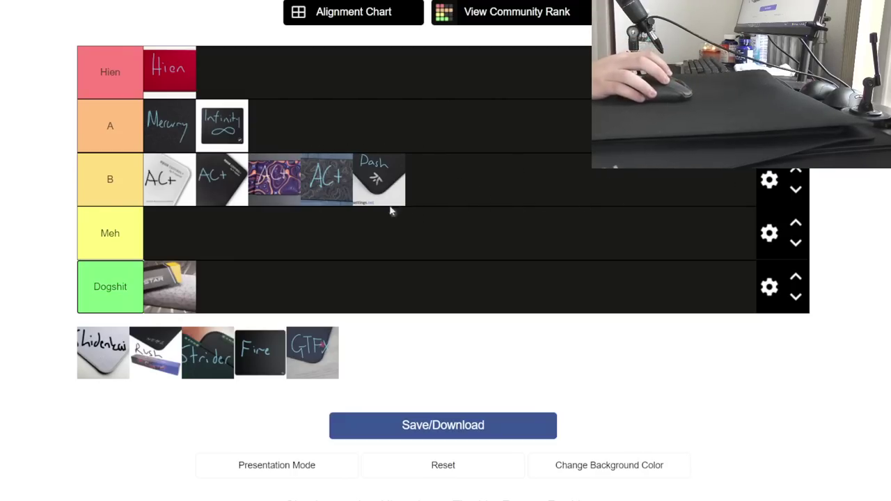
Step: Nudge the B tier order and add the Shidenkai pad to its end
{"action": "left_click_drag", "start_coordinate": [387, 197], "coordinate": [403, 161]}
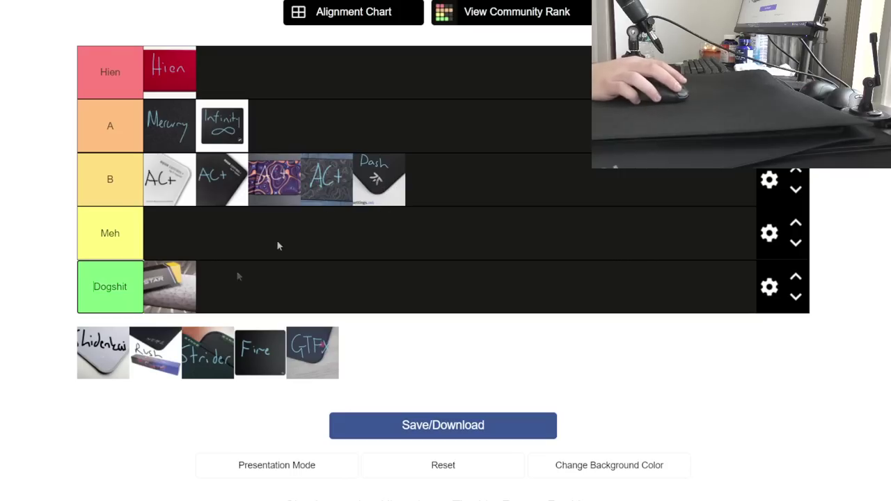
{"action": "left_click_drag", "start_coordinate": [106, 354], "coordinate": [516, 183]}
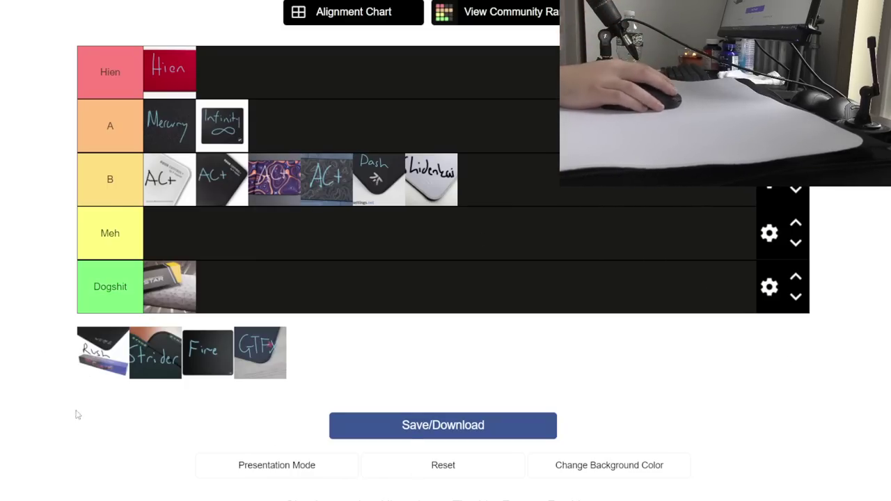
Step: Add the Rush pad to the end of the B tier after Shidenkai
{"action": "left_click_drag", "start_coordinate": [94, 356], "coordinate": [490, 188]}
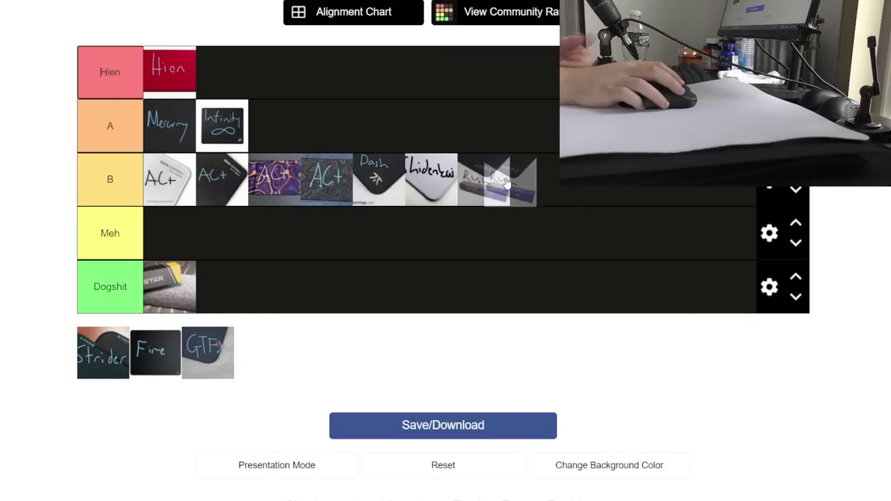
{"action": "mouse_move", "coordinate": [485, 184]}
{"action": "left_mouse_down"}
{"action": "mouse_move", "coordinate": [497, 171]}
{"action": "mouse_move", "coordinate": [487, 182]}
{"action": "left_mouse_up"}
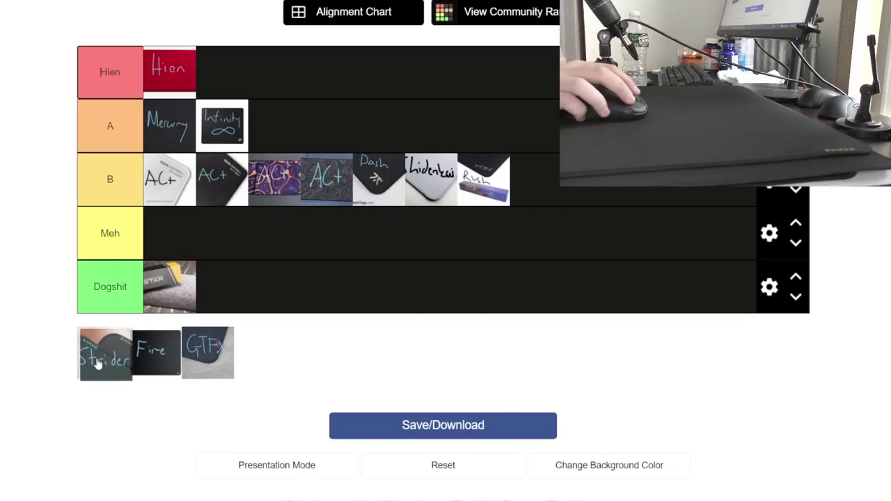
Step: Place the Strider pad in the A tier after Mercury and Infinity
{"action": "left_click_drag", "start_coordinate": [93, 364], "coordinate": [313, 138]}
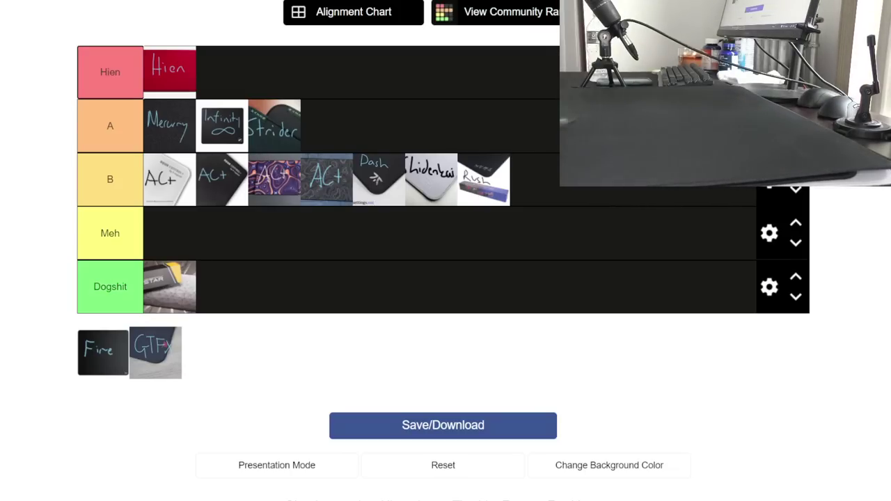
{"action": "scroll", "coordinate": [100, 71], "scroll_direction": "up", "scroll_amount": 1}
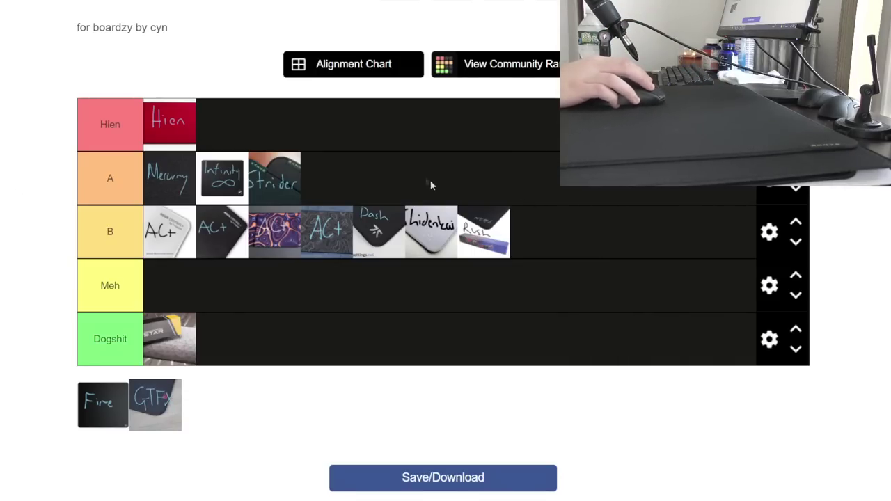
Step: Move Strider to the first position in the A tier, ahead of Mercury
{"action": "left_click_drag", "start_coordinate": [270, 170], "coordinate": [165, 174]}
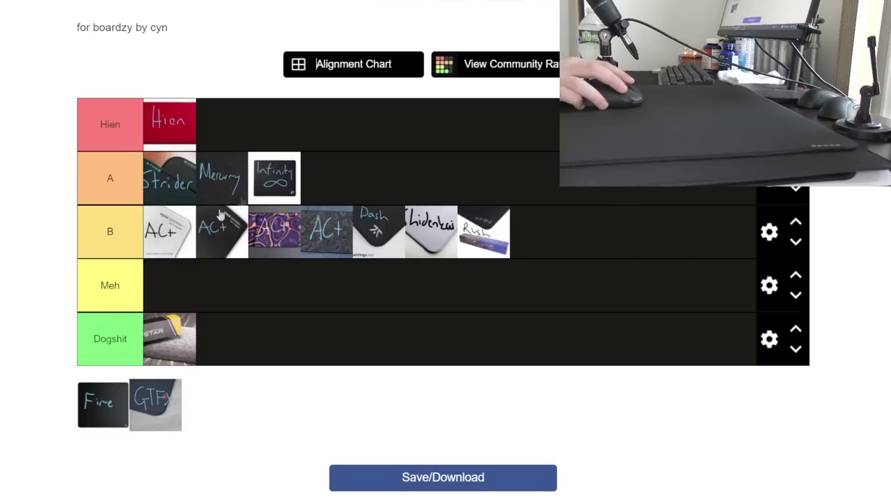
Step: Rank the Fire pad in the Meh tier, keeping Mercury in A and the Meh label unchanged
{"action": "left_click_drag", "start_coordinate": [220, 174], "coordinate": [239, 174]}
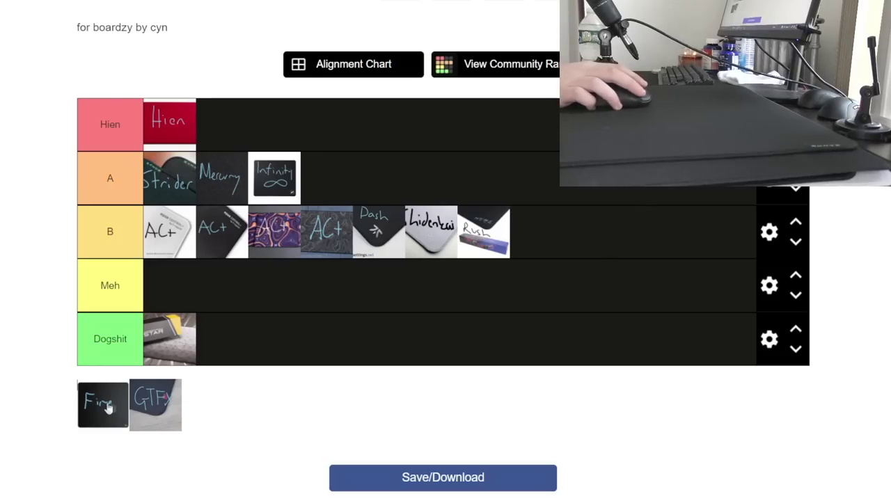
{"action": "left_click_drag", "start_coordinate": [105, 407], "coordinate": [197, 283]}
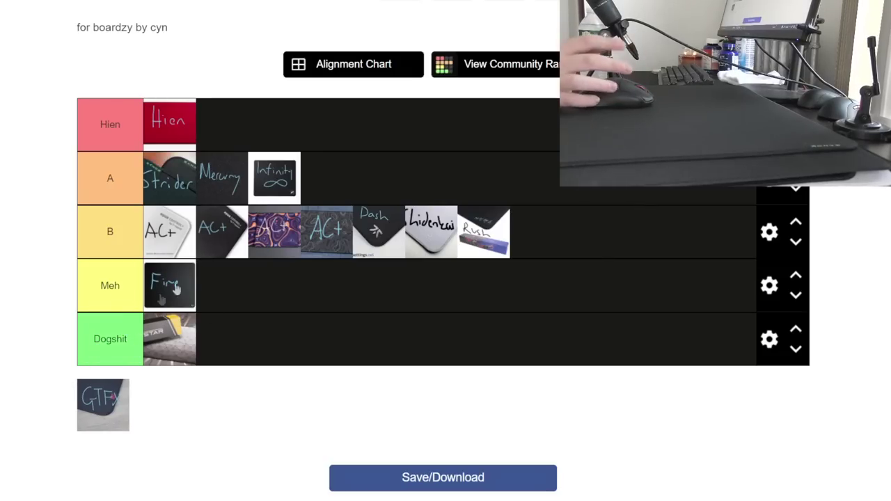
{"action": "double_click", "coordinate": [94, 292]}
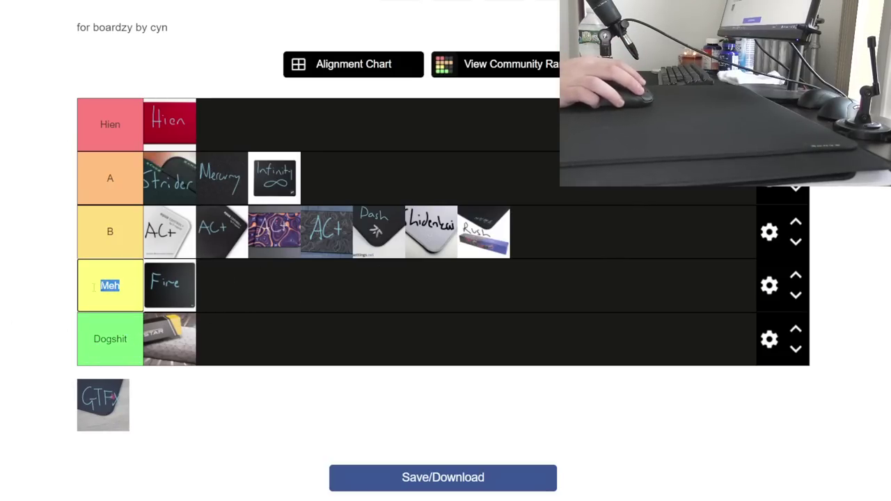
{"action": "left_click", "coordinate": [119, 293]}
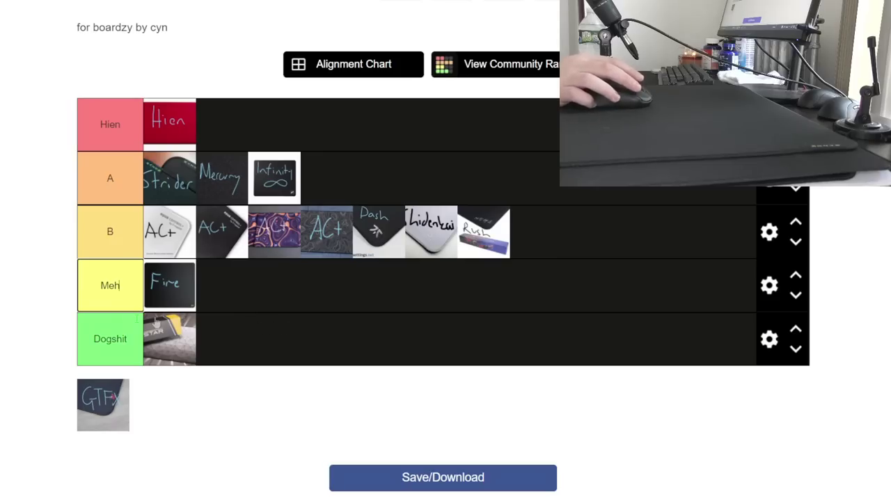
{"action": "mouse_move", "coordinate": [169, 287]}
{"action": "left_mouse_down"}
{"action": "mouse_move", "coordinate": [392, 239]}
{"action": "mouse_move", "coordinate": [362, 213]}
{"action": "mouse_move", "coordinate": [371, 254]}
{"action": "mouse_move", "coordinate": [127, 315]}
{"action": "mouse_move", "coordinate": [173, 298]}
{"action": "left_mouse_up"}
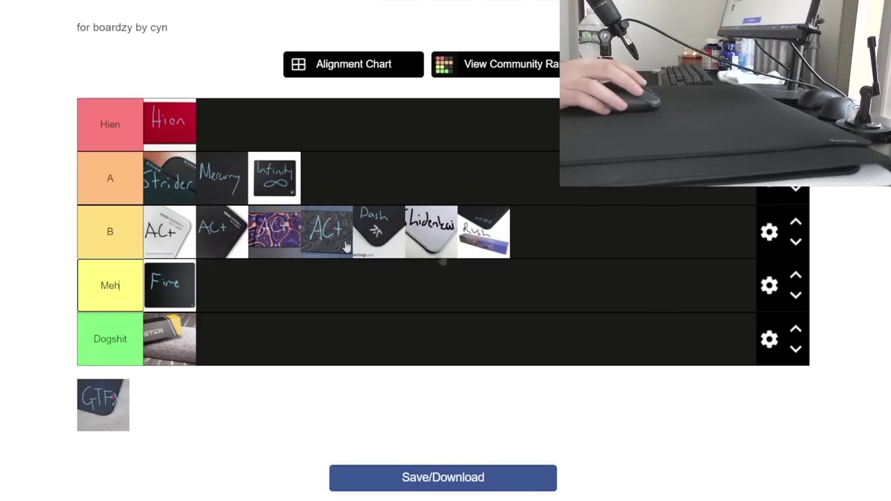
Step: Keep Dash in B and rank the GTFX pad last in the B tier, after Rush
{"action": "left_click_drag", "start_coordinate": [376, 230], "coordinate": [446, 238]}
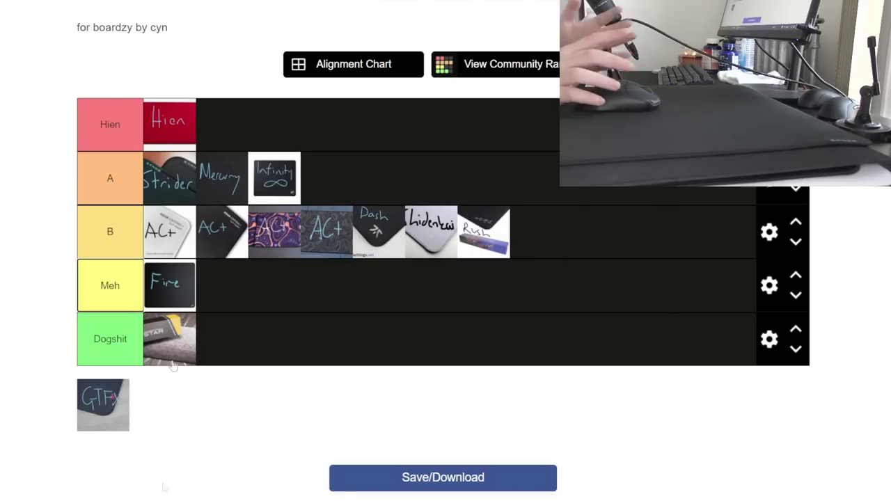
{"action": "left_click_drag", "start_coordinate": [95, 433], "coordinate": [213, 351]}
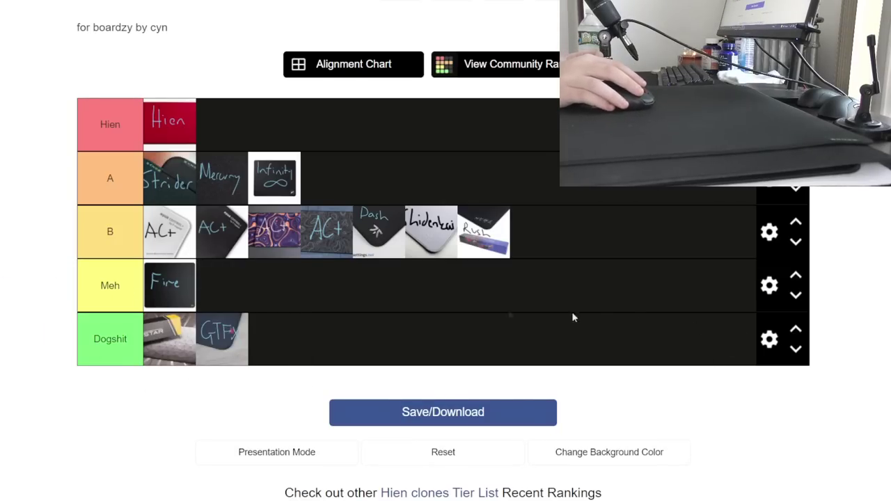
{"action": "left_click_drag", "start_coordinate": [218, 338], "coordinate": [255, 293]}
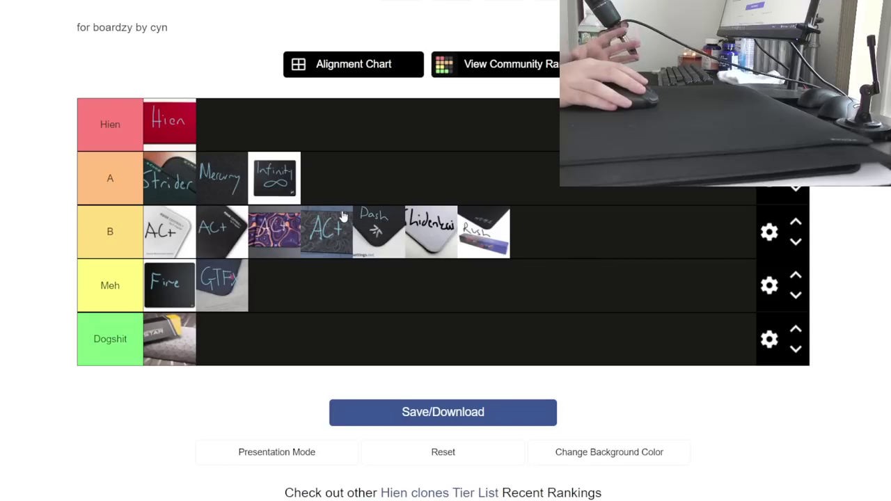
{"action": "left_click_drag", "start_coordinate": [206, 295], "coordinate": [536, 231]}
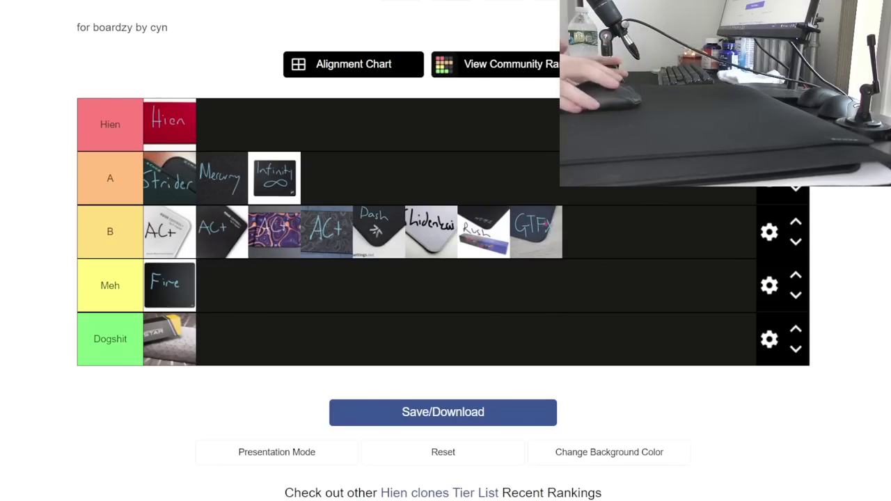
{"action": "mouse_move", "coordinate": [527, 244]}
{"action": "left_mouse_down"}
{"action": "mouse_move", "coordinate": [503, 155]}
{"action": "mouse_move", "coordinate": [137, 192]}
{"action": "mouse_move", "coordinate": [224, 186]}
{"action": "mouse_move", "coordinate": [163, 180]}
{"action": "mouse_move", "coordinate": [223, 183]}
{"action": "mouse_move", "coordinate": [533, 235]}
{"action": "mouse_move", "coordinate": [523, 238]}
{"action": "left_mouse_up"}
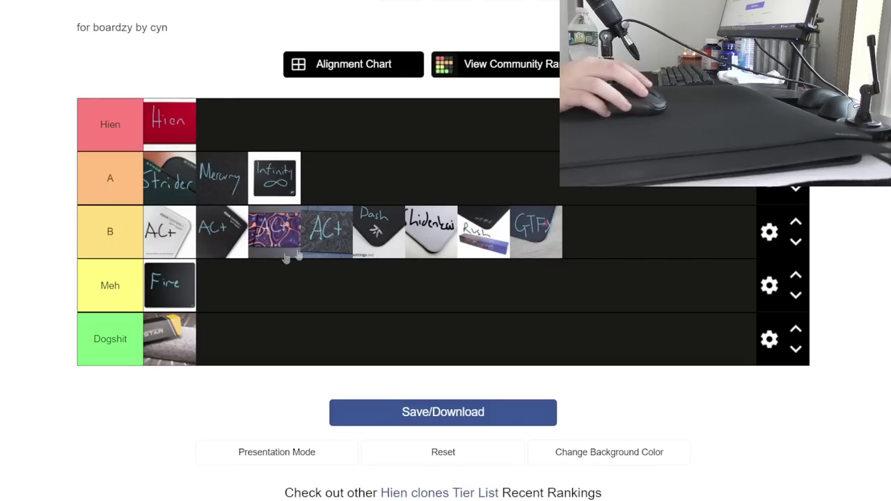
{"action": "left_click_drag", "start_coordinate": [299, 223], "coordinate": [284, 266]}
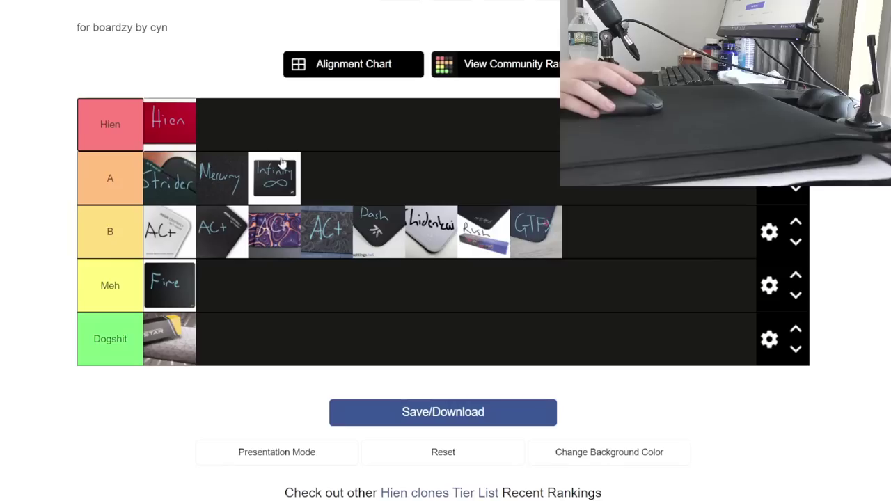
{"action": "left_click_drag", "start_coordinate": [96, 122], "coordinate": [120, 125]}
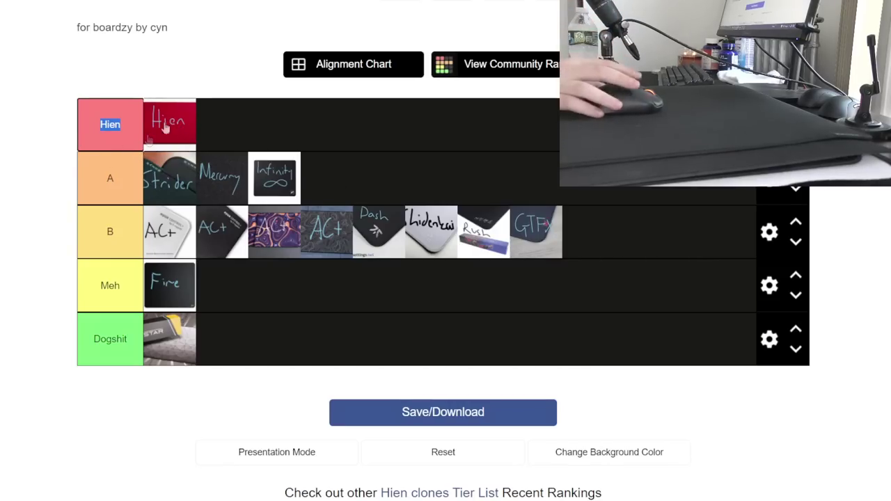
{"action": "left_click_drag", "start_coordinate": [146, 175], "coordinate": [94, 181]}
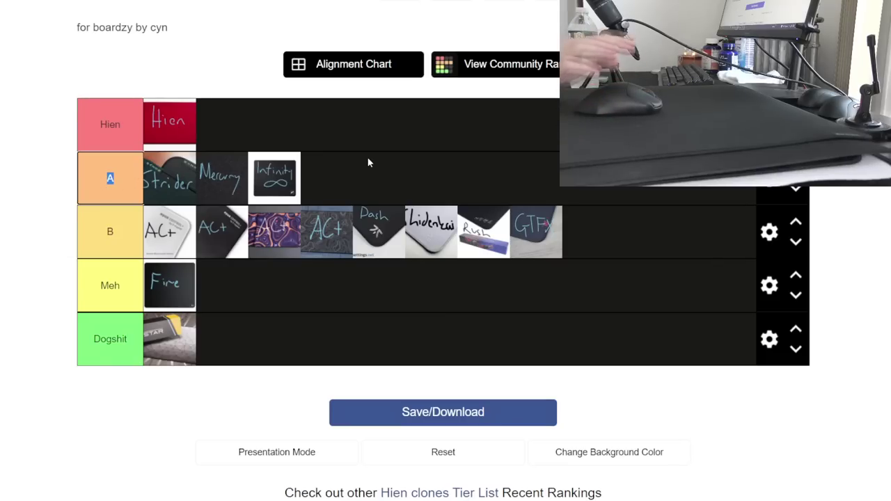
{"action": "left_click", "coordinate": [218, 121]}
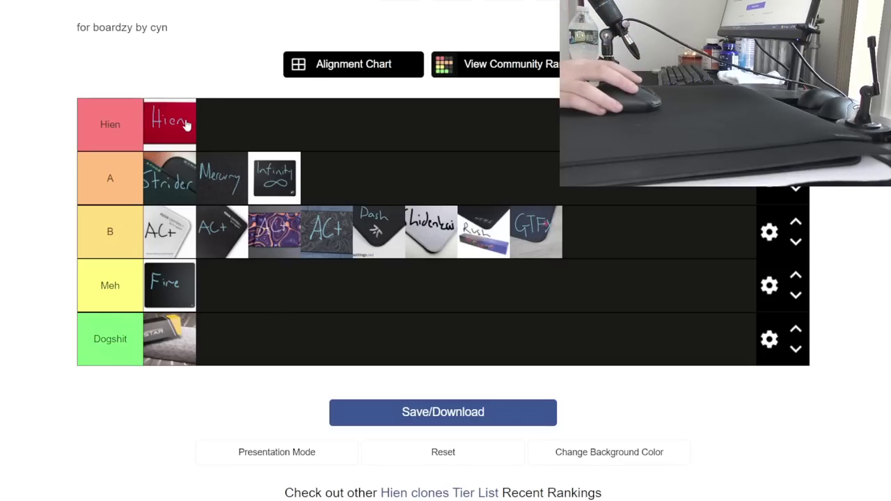
{"action": "left_click", "coordinate": [141, 119]}
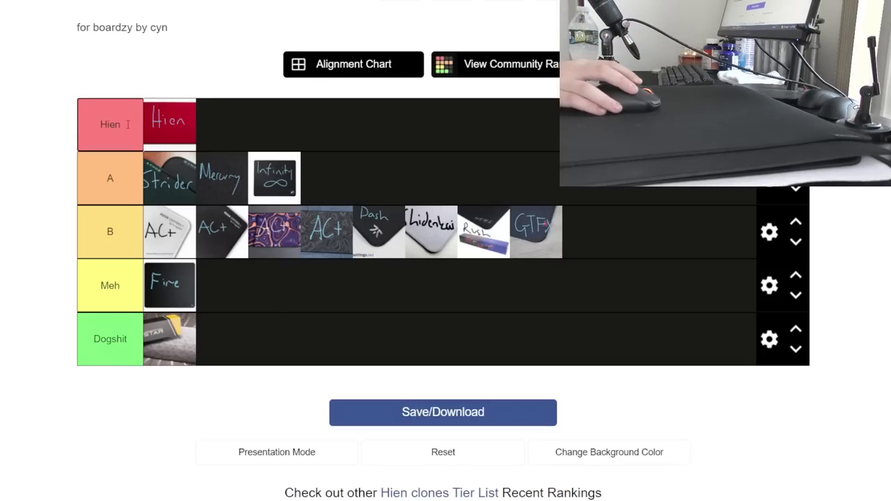
{"action": "double_click", "coordinate": [110, 124]}
{"action": "left_click", "coordinate": [157, 91]}
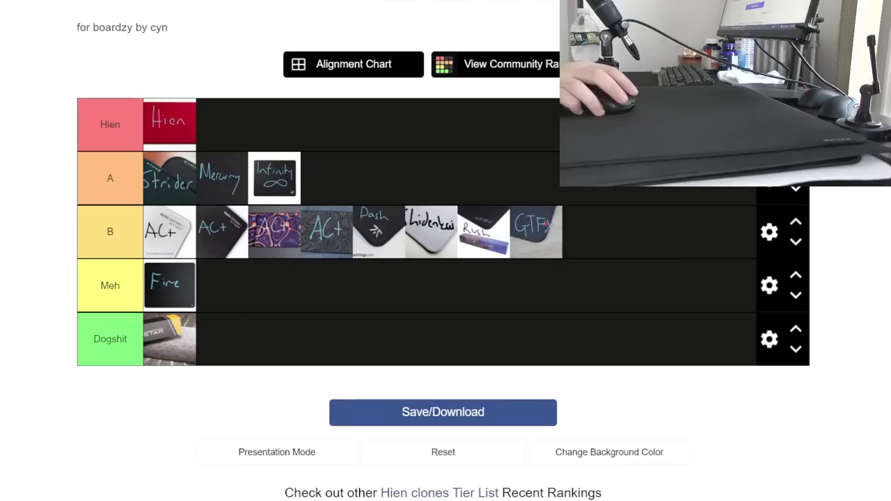